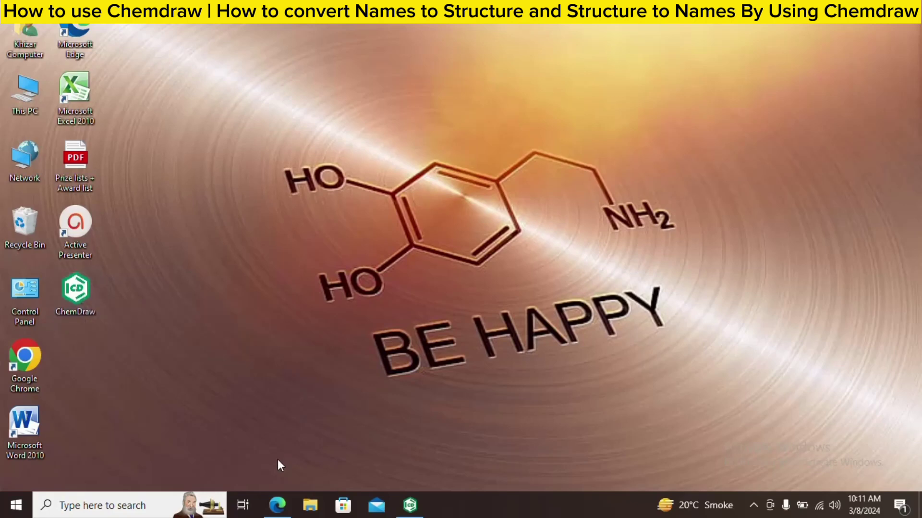
Switch to ChemDraw
{"action": "left_click", "coordinate": [410, 505]}
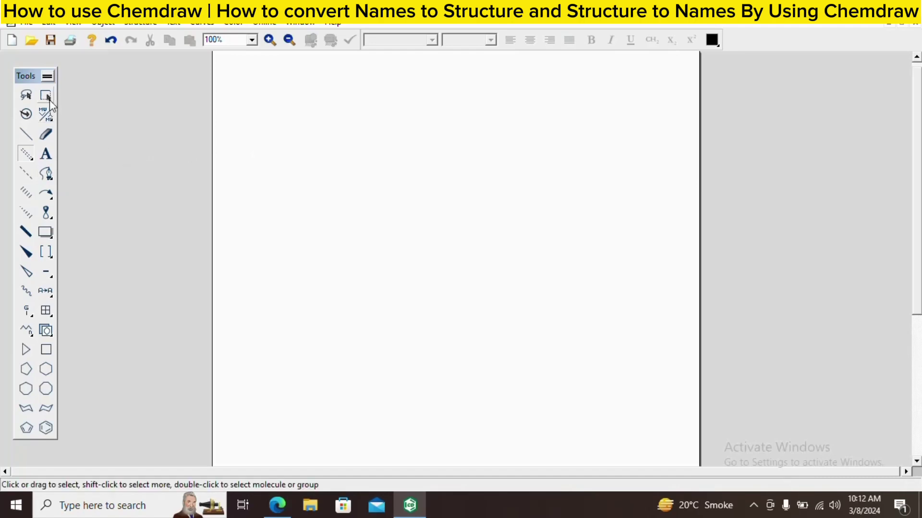
Draw a trial single bond on the blank page and erase it
{"action": "left_click", "coordinate": [21, 140]}
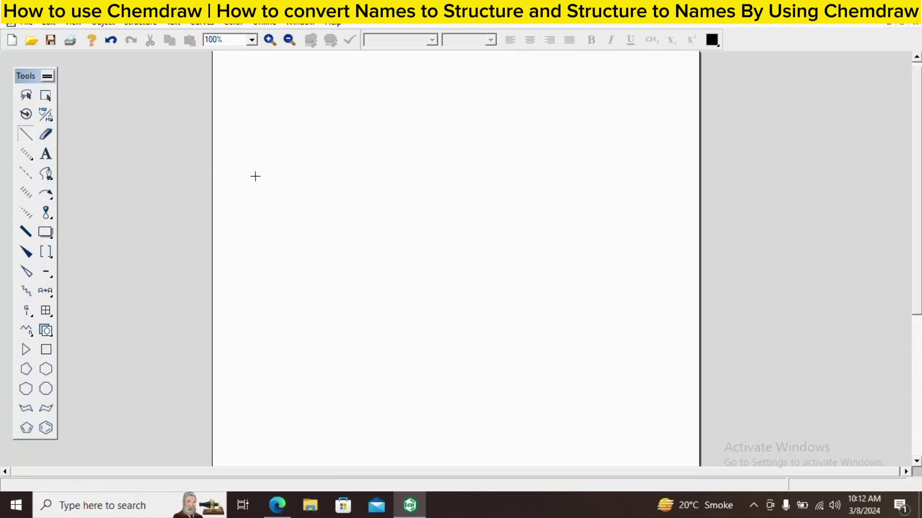
{"action": "left_click", "coordinate": [353, 190]}
{"action": "left_click", "coordinate": [46, 137]}
{"action": "left_click", "coordinate": [364, 183]}
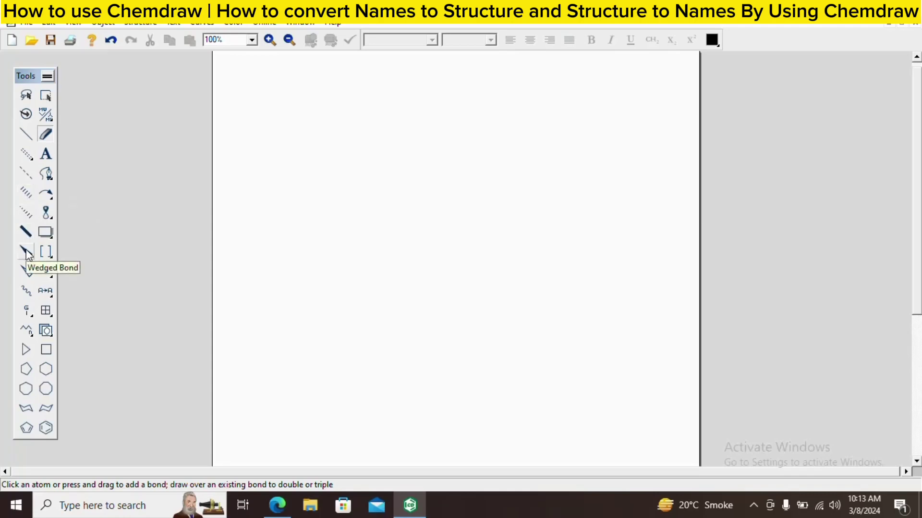
{"action": "left_click", "coordinate": [46, 251]}
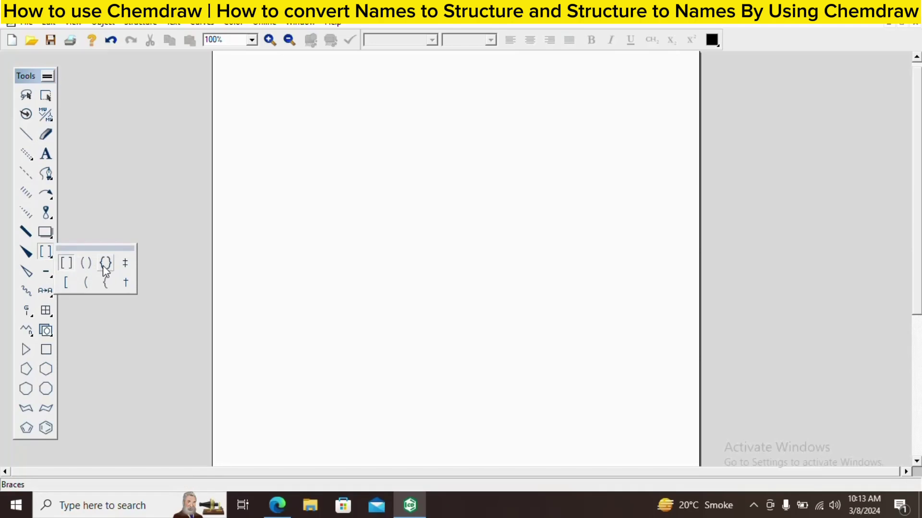
{"action": "left_click", "coordinate": [46, 234]}
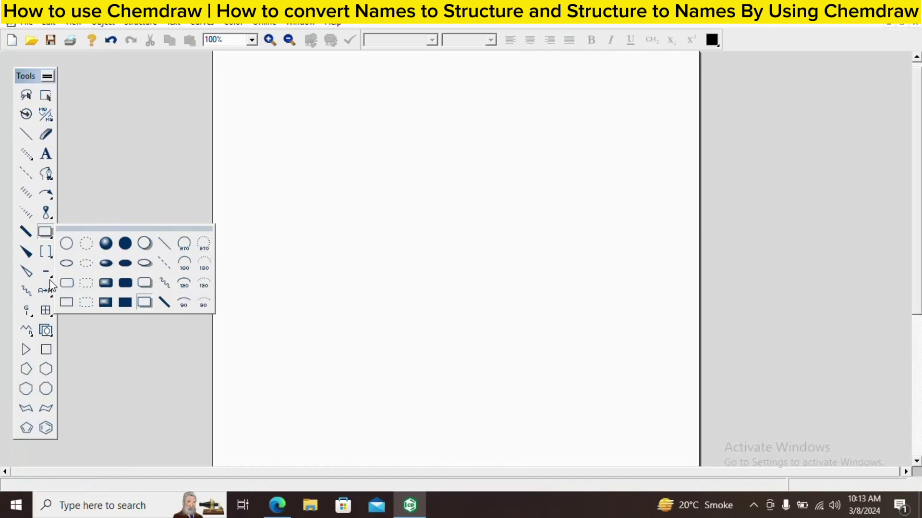
{"action": "mouse_move", "coordinate": [47, 277]}
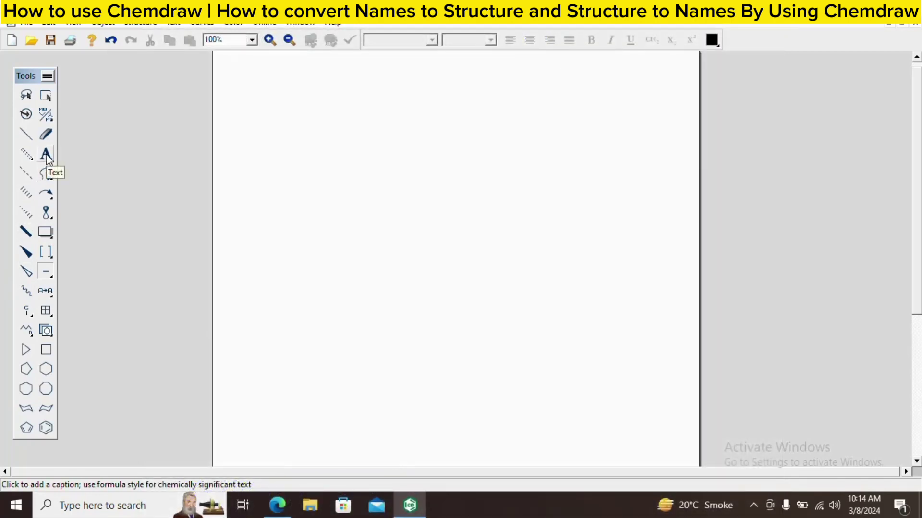
Place a CH3 text label in the upper left of the page, with the 3 as a subscript
{"action": "left_click", "coordinate": [46, 159]}
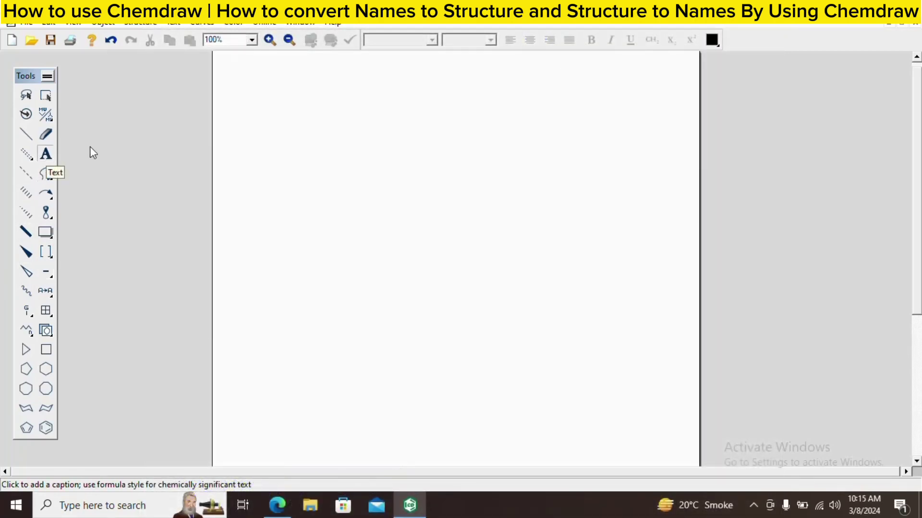
{"action": "left_click", "coordinate": [252, 131]}
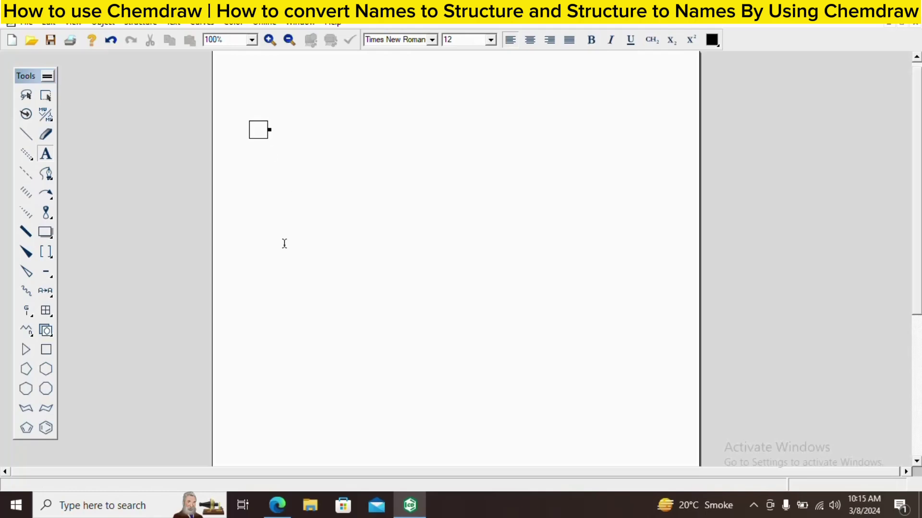
{"action": "type", "text": "CH3"}
{"action": "key", "text": "BackSpace"}
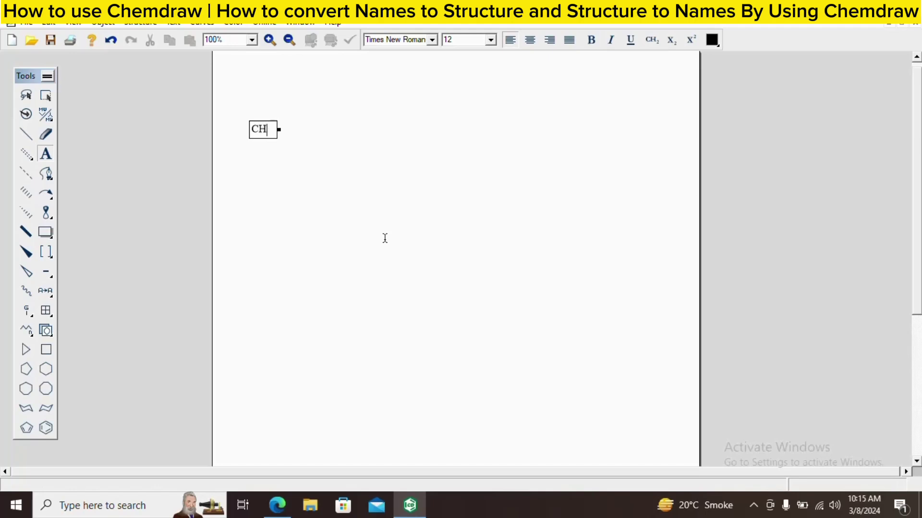
{"action": "left_click", "coordinate": [674, 43]}
{"action": "type", "text": "3"}
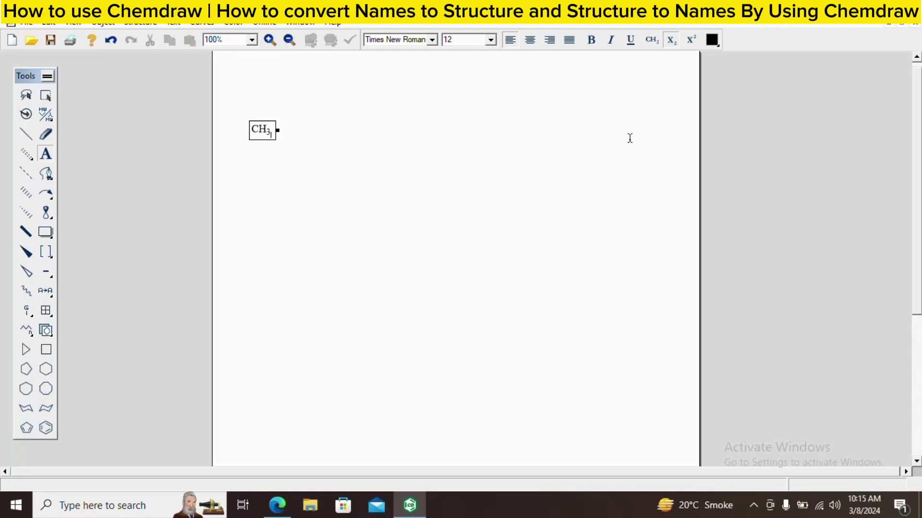
Attach a horizontal single bond to the right of the methyl group and label its free end C
{"action": "left_click", "coordinate": [26, 137]}
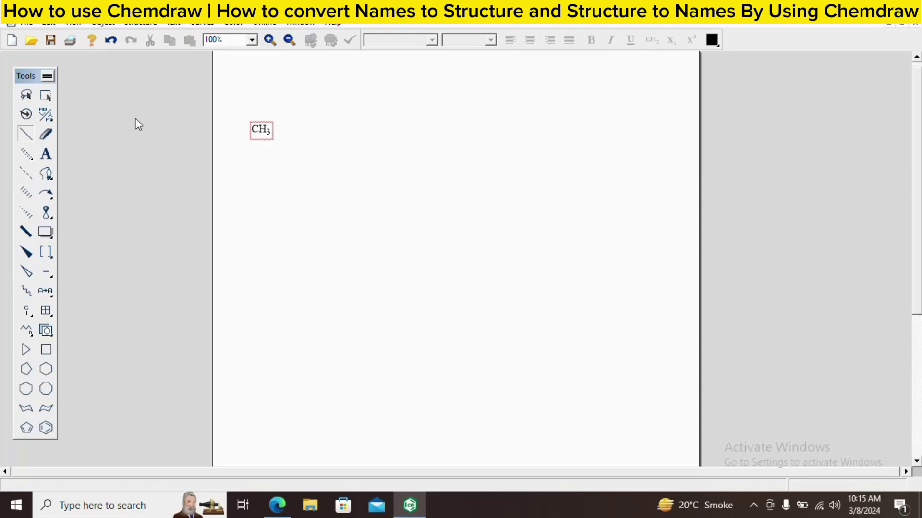
{"action": "left_click_drag", "start_coordinate": [262, 130], "coordinate": [290, 134]}
{"action": "left_click", "coordinate": [48, 156]}
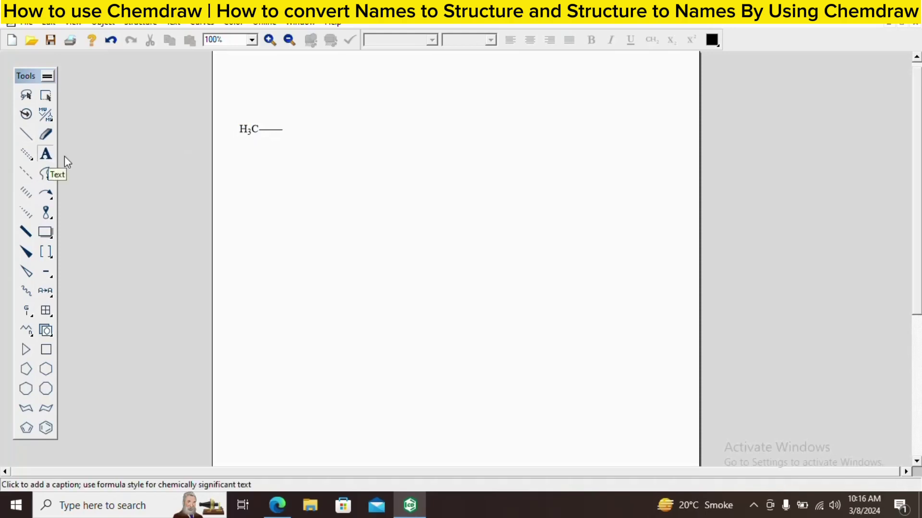
{"action": "left_click", "coordinate": [281, 129]}
{"action": "type", "text": "Cl"}
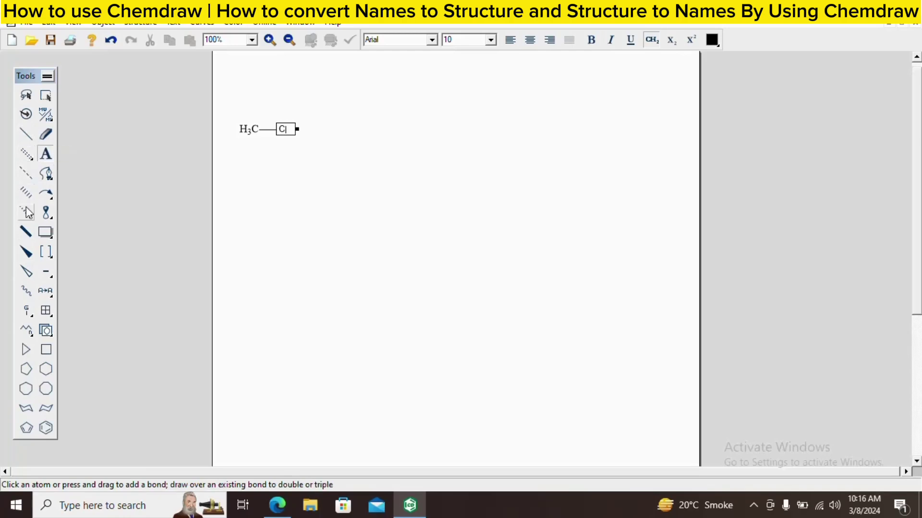
Add a double bond going up from the C atom and label its end O
{"action": "left_click_drag", "start_coordinate": [27, 155], "coordinate": [45, 161]}
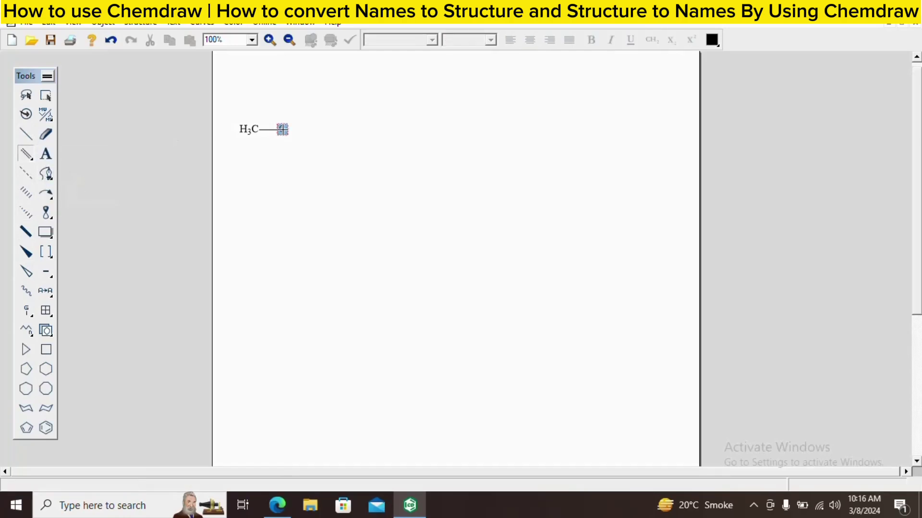
{"action": "left_click_drag", "start_coordinate": [282, 128], "coordinate": [282, 119]}
{"action": "left_click", "coordinate": [46, 155]}
{"action": "left_click", "coordinate": [281, 102]}
{"action": "type", "text": "O"}
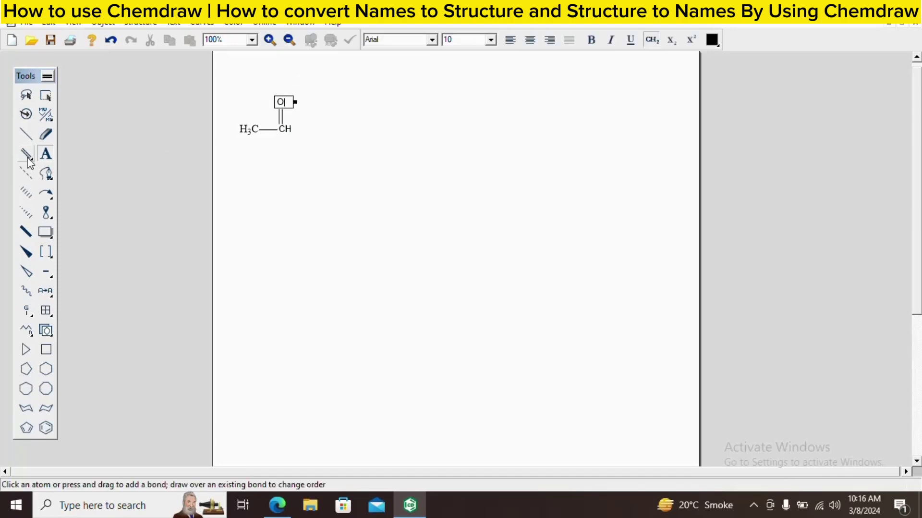
Draw a single bond to the right of the carbonyl carbon and erase it with the Eraser
{"action": "left_click", "coordinate": [26, 134]}
{"action": "left_click_drag", "start_coordinate": [284, 128], "coordinate": [307, 131]}
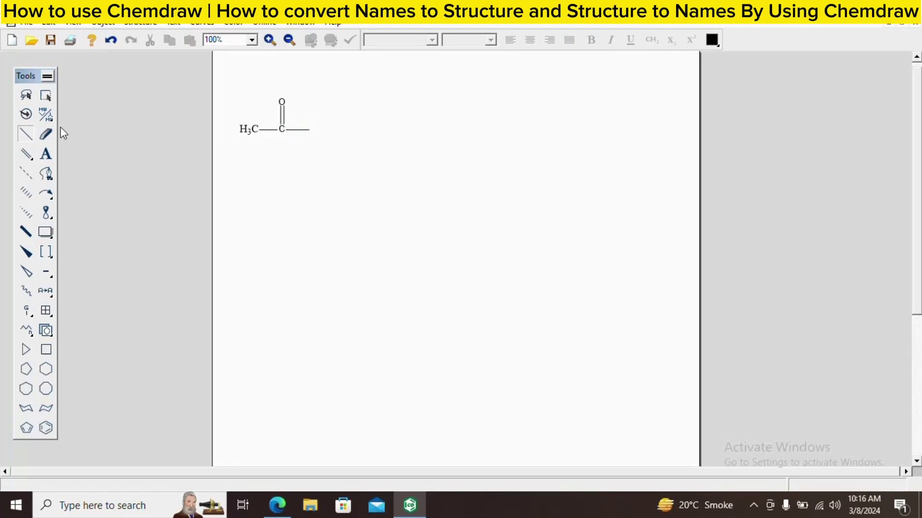
{"action": "left_click", "coordinate": [45, 134]}
{"action": "left_click", "coordinate": [301, 130]}
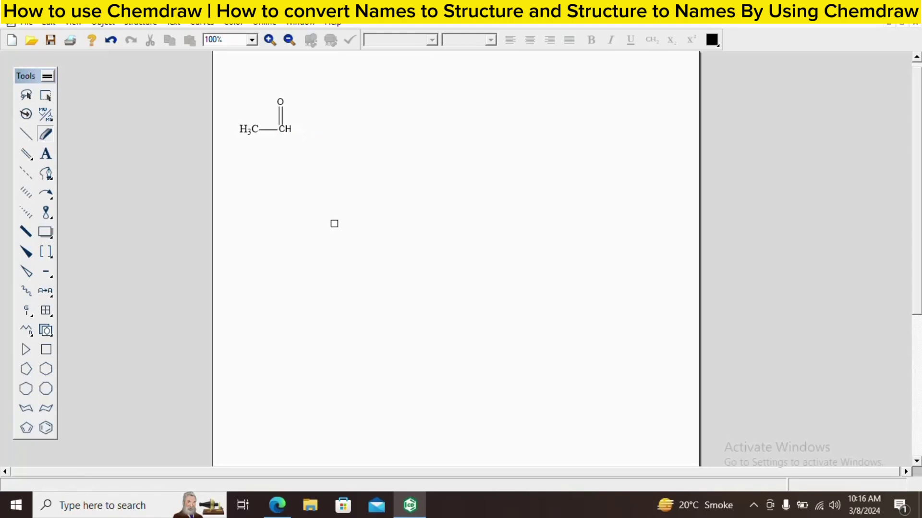
Extend a horizontal single bond from the carbonyl carbon away from the H3C group and label its end CH3 with a subscript 3
{"action": "left_click", "coordinate": [26, 134]}
{"action": "left_click_drag", "start_coordinate": [284, 129], "coordinate": [310, 130]}
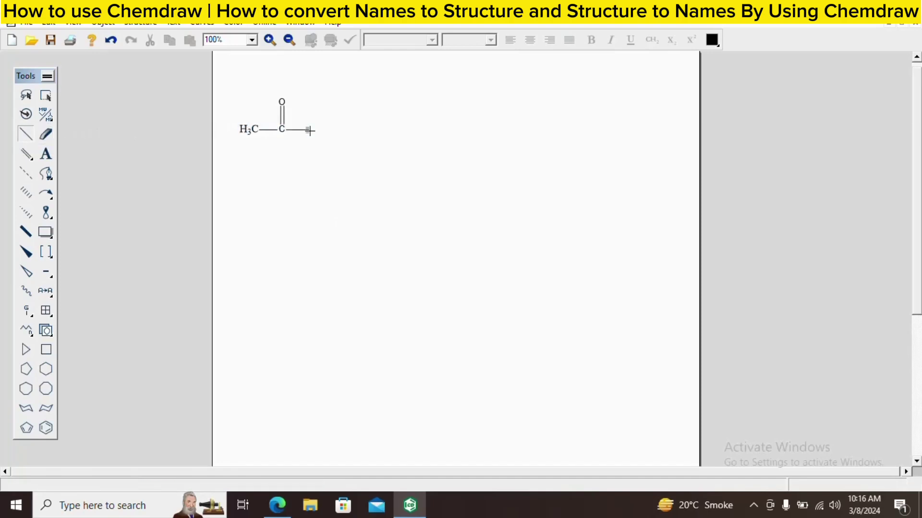
{"action": "left_click", "coordinate": [48, 158]}
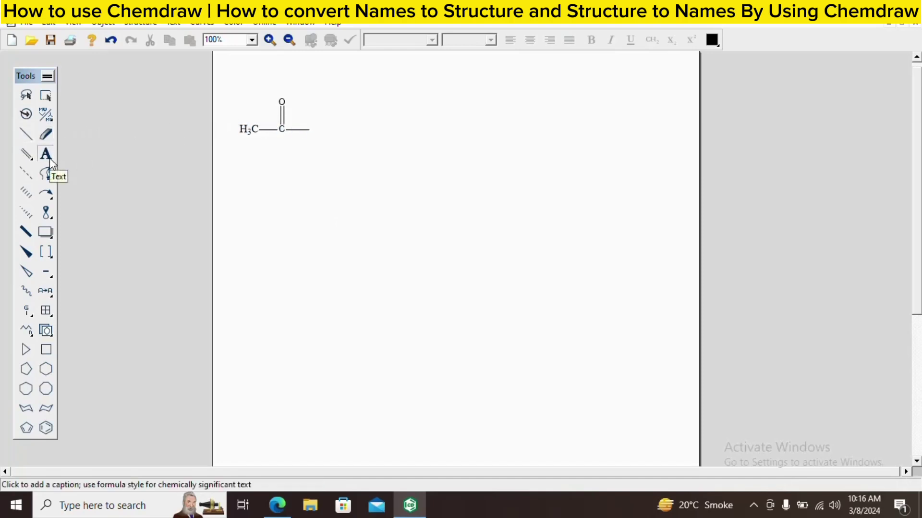
{"action": "left_click", "coordinate": [310, 130]}
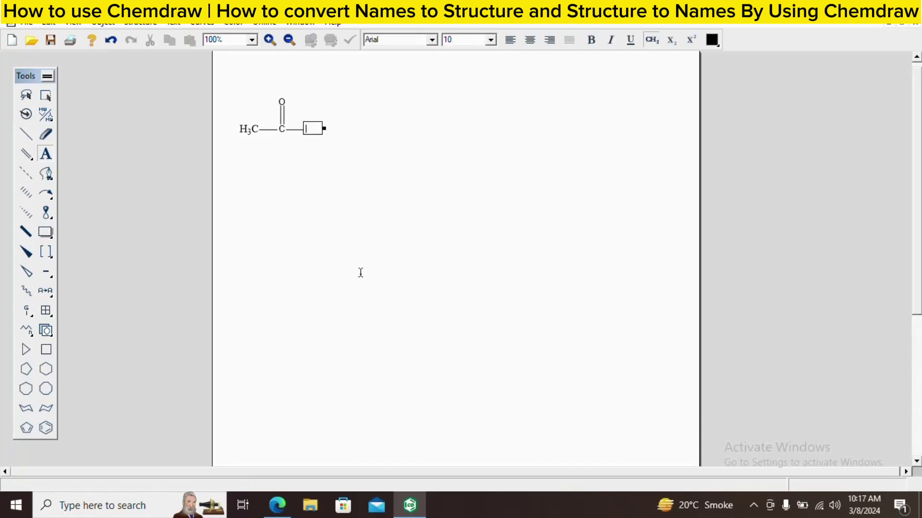
{"action": "type", "text": "CH3"}
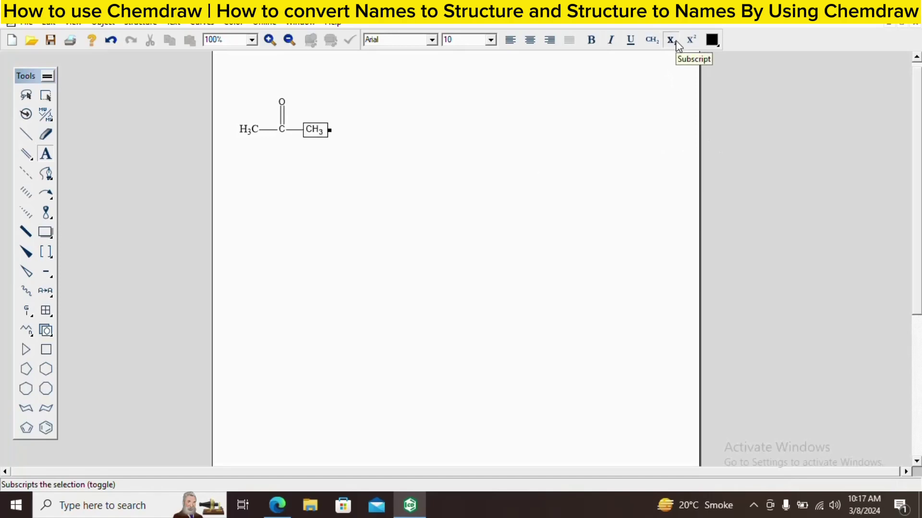